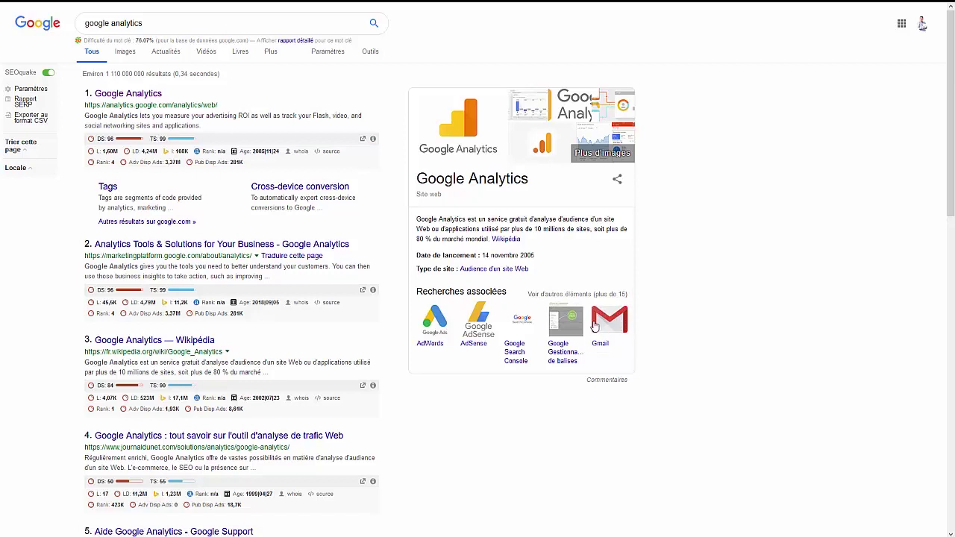
# Switch to Google Analytics and view the new property form, leaving it without creating a property.
pyautogui.click(134, 8)
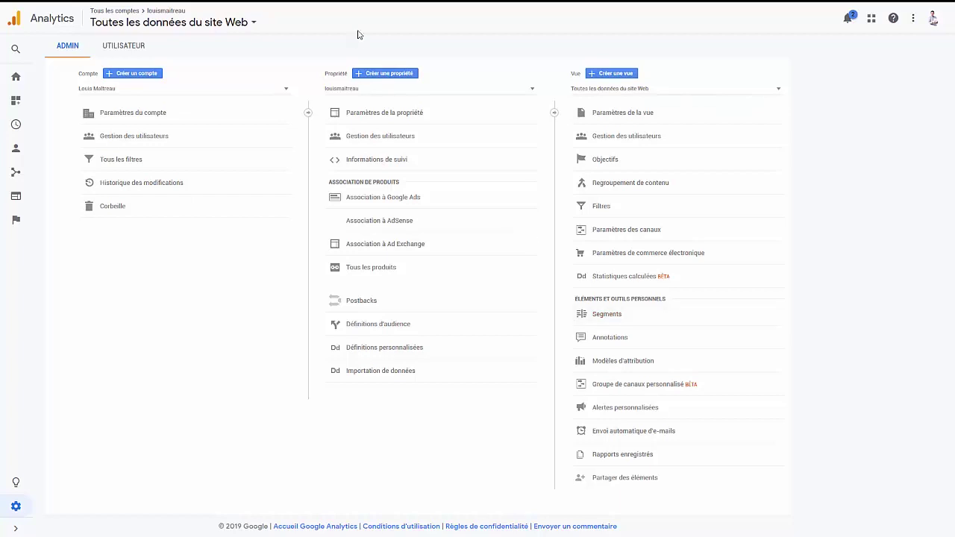
pyautogui.click(389, 74)
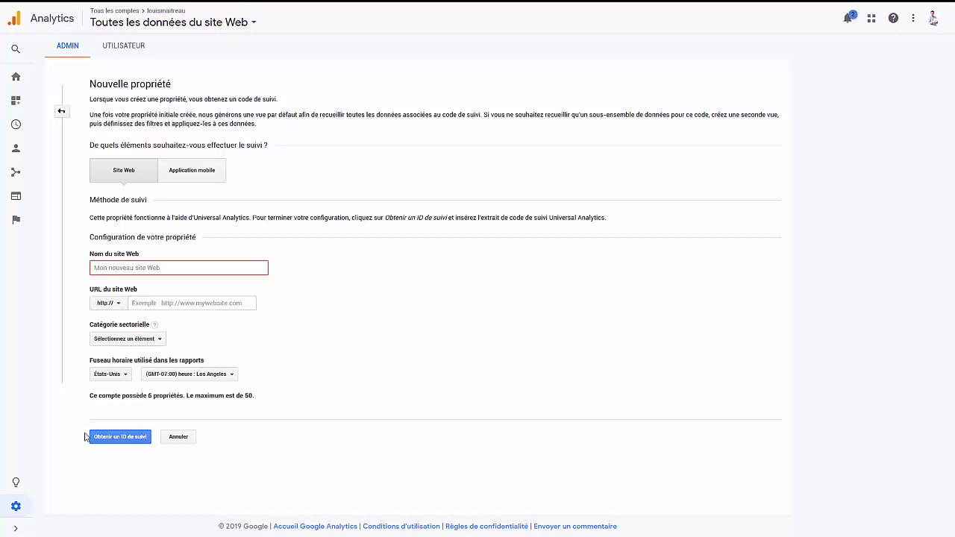
pyautogui.click(180, 439)
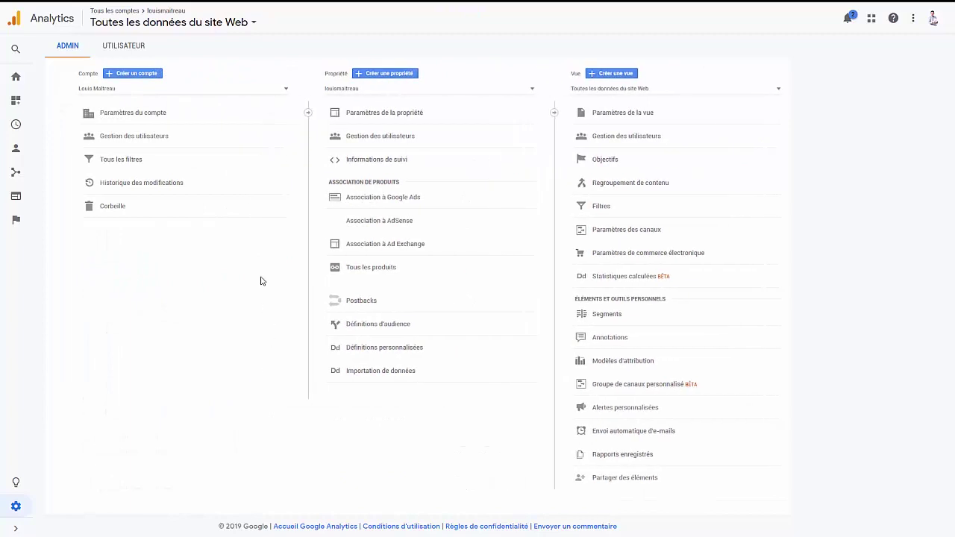
# Review the website property's settings, including its name, default URL, default view and industry category.
pyautogui.click(378, 114)
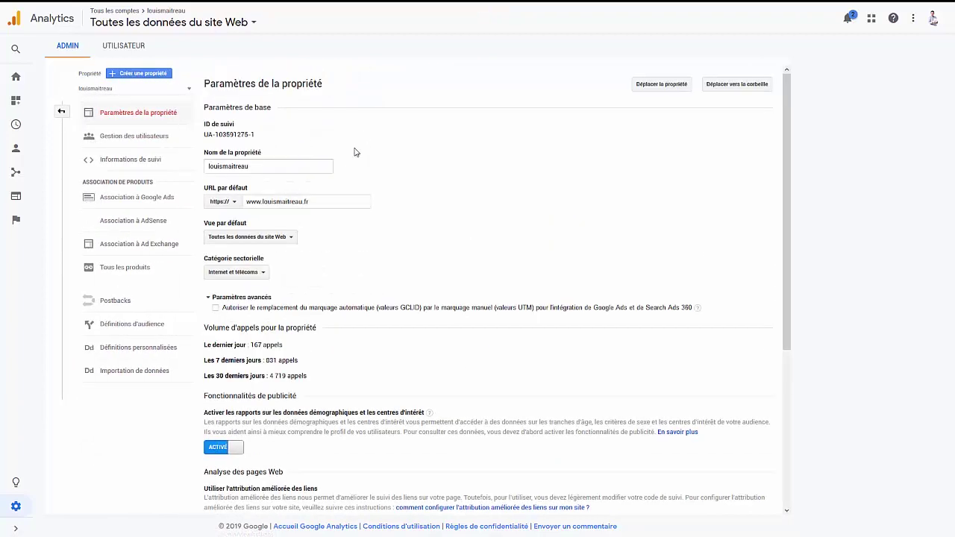
pyautogui.scroll(-1, 270, 171)
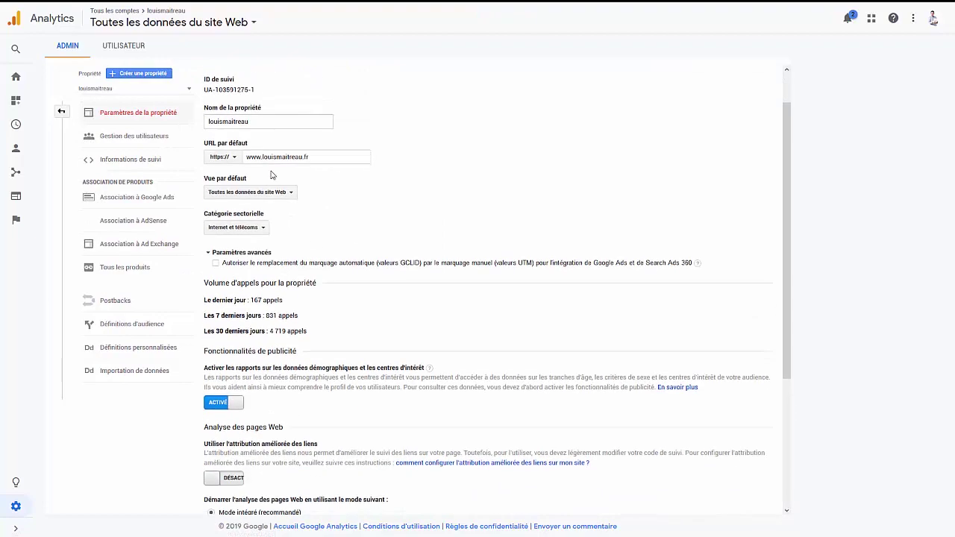
pyautogui.scroll(-2, 273, 177)
pyautogui.scroll(1, 275, 182)
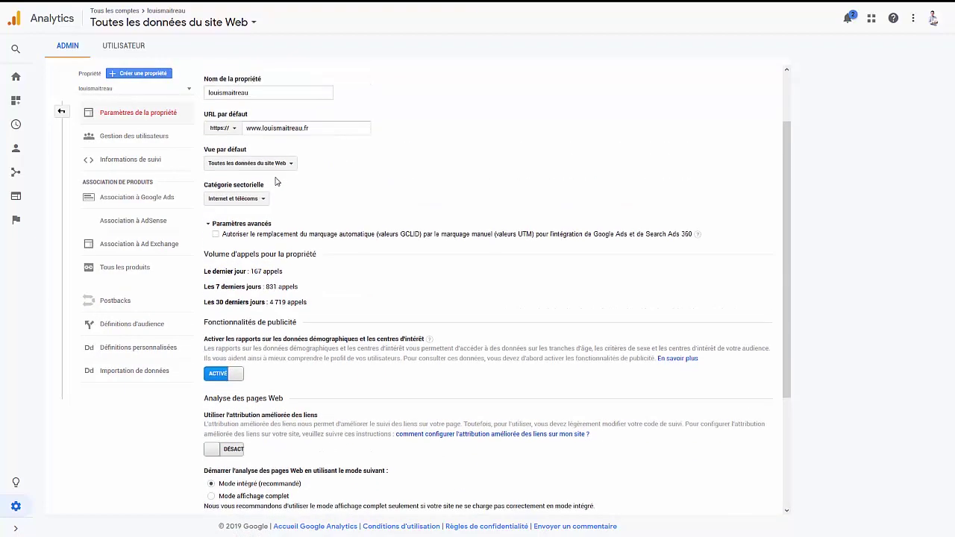
pyautogui.scroll(2, 275, 181)
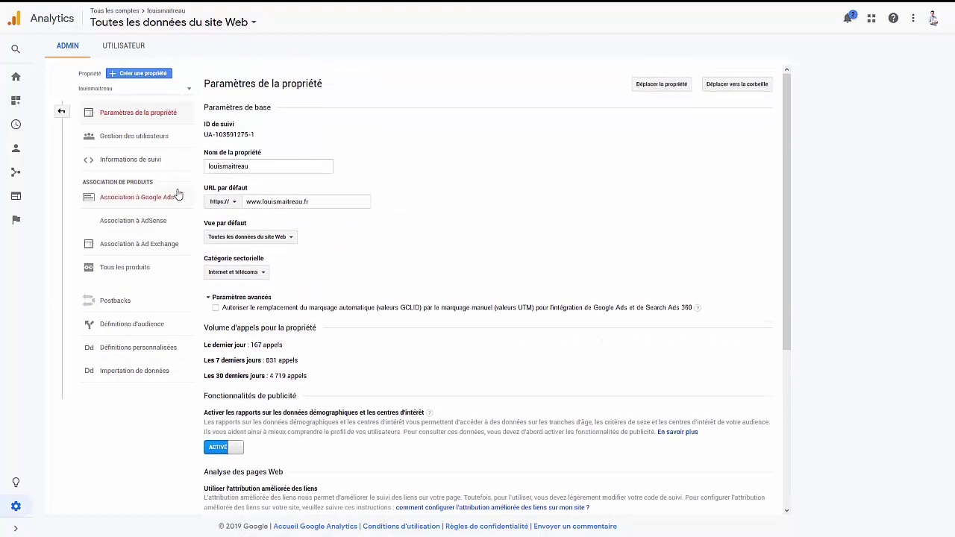
# Open the property's tracking code page (Code de suivi) and copy the whole Global Site Tag (gtag.js) snippet.
pyautogui.click(143, 162)
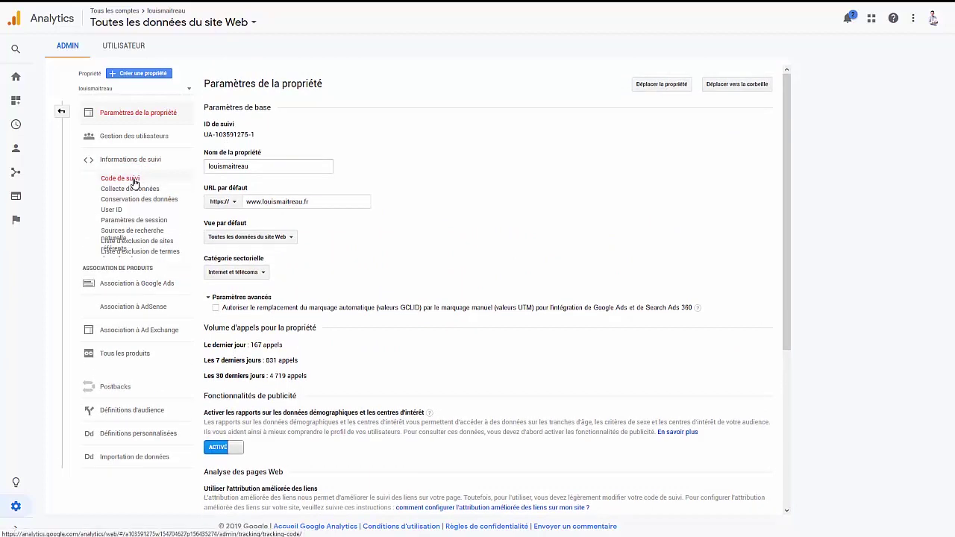
pyautogui.click(134, 179)
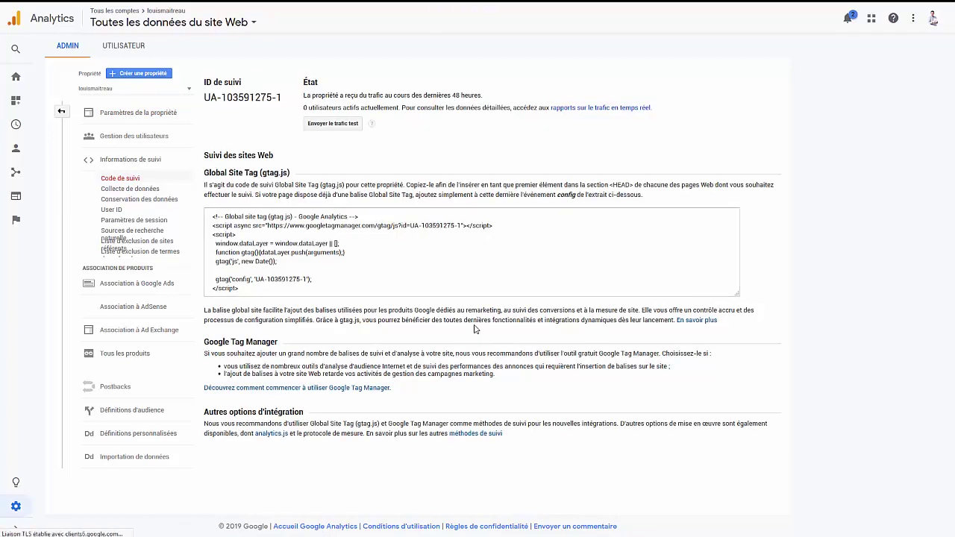
pyautogui.moveTo(274, 294); pyautogui.dragTo(192, 215)
pyautogui.hotkey('ctrl', 'c')
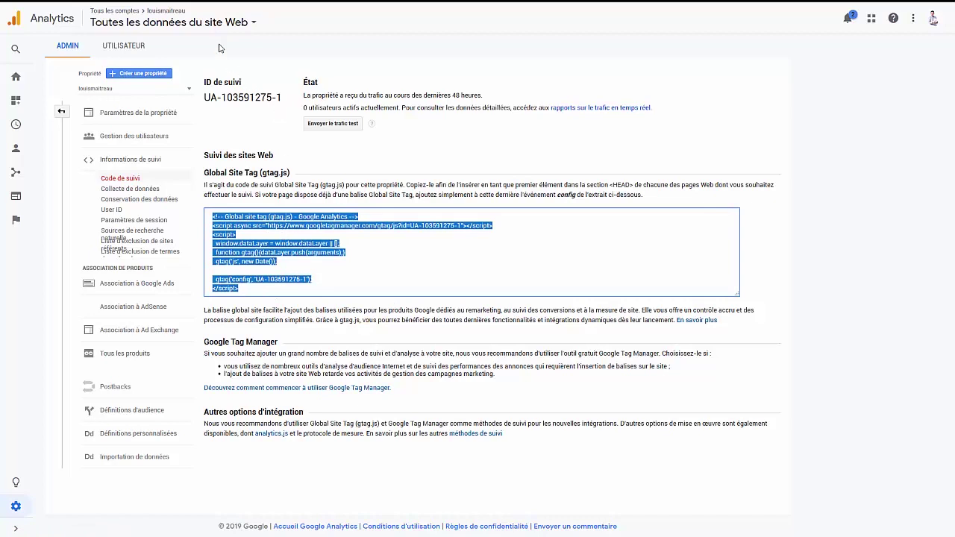
# Switch to the Divi theme options in WordPress and locate the Integration field for adding code to the <body>.
pyautogui.moveTo(202, 6)
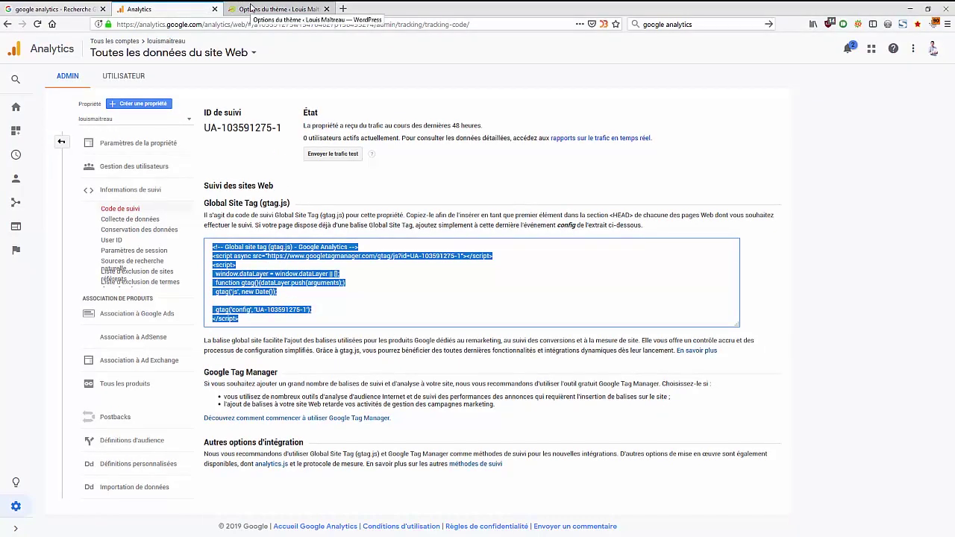
pyautogui.click(254, 9)
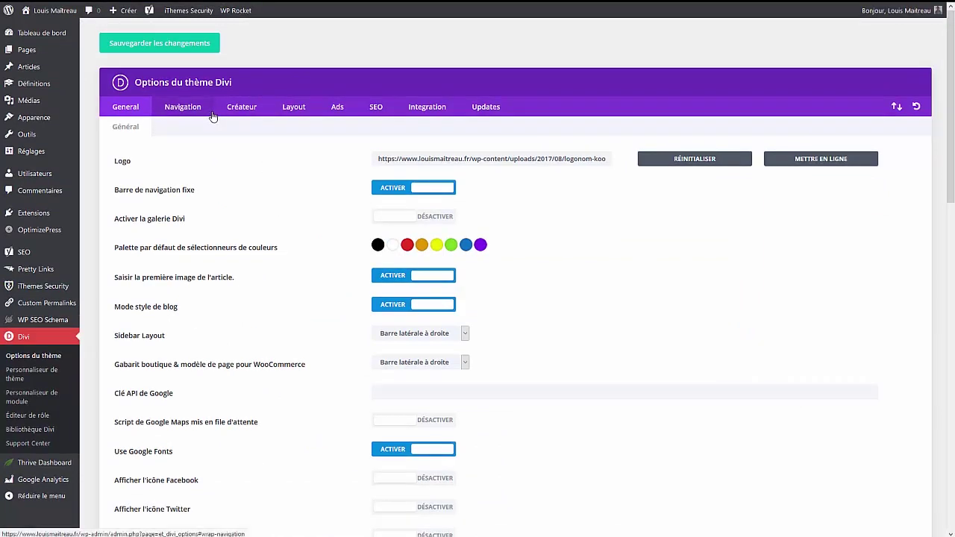
pyautogui.click(429, 111)
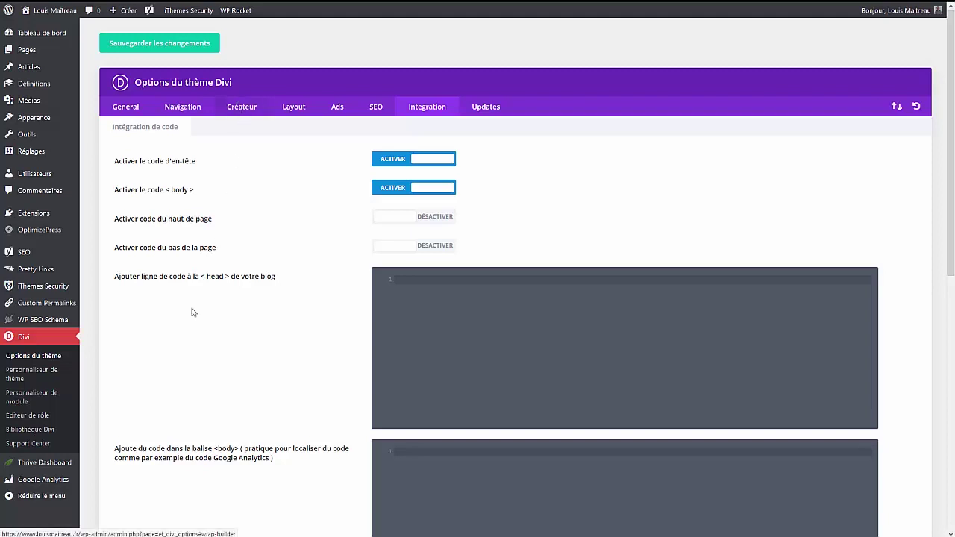
pyautogui.scroll(-3, 193, 276)
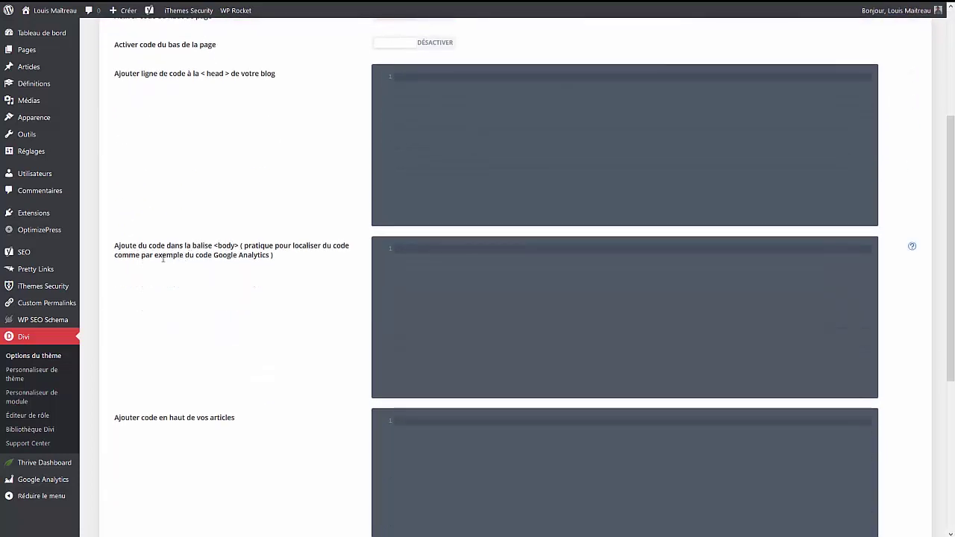
pyautogui.moveTo(114, 252); pyautogui.dragTo(234, 247)
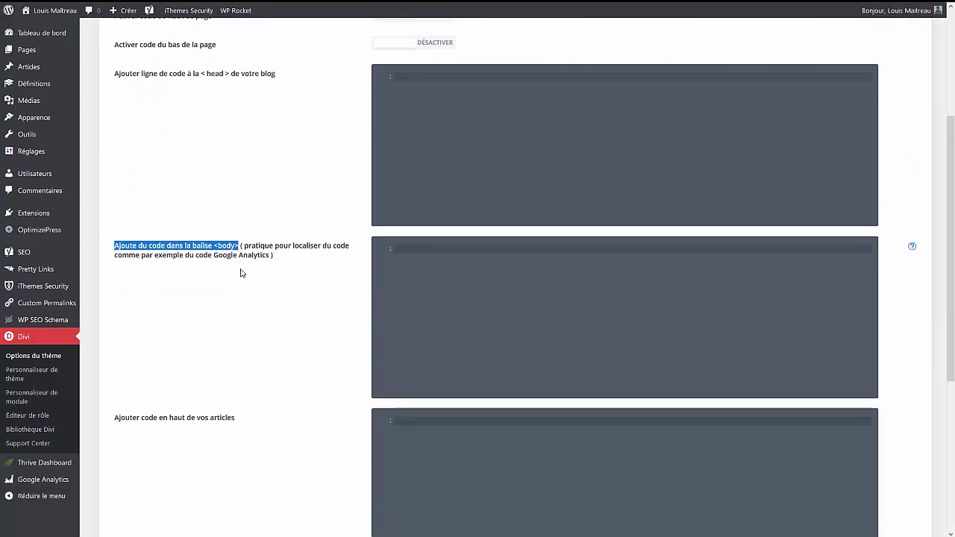
pyautogui.moveTo(206, 255); pyautogui.dragTo(271, 263)
# Try to paste the copied tracking snippet into the <body> code field, and undo the paste.
pyautogui.click(436, 261)
pyautogui.rightClick(410, 250)
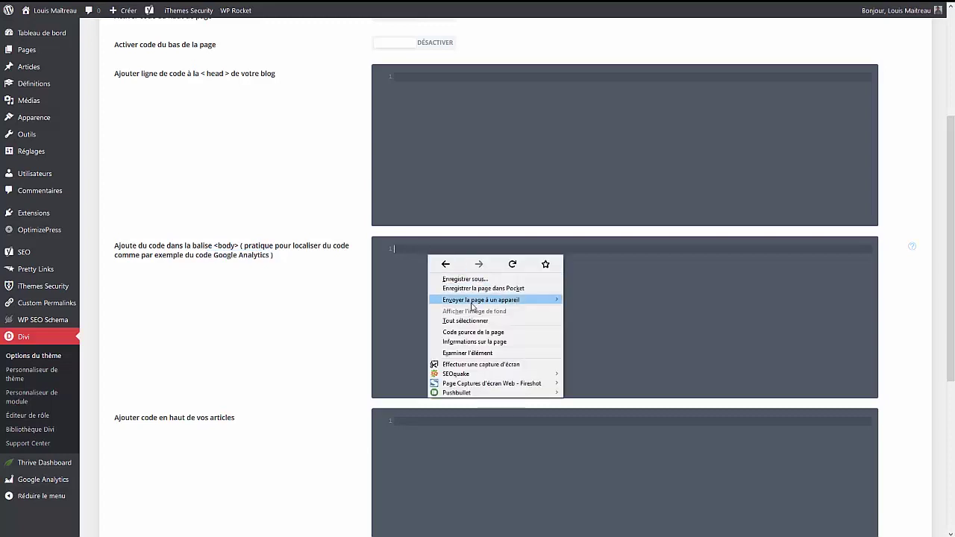
pyautogui.rightClick(411, 251)
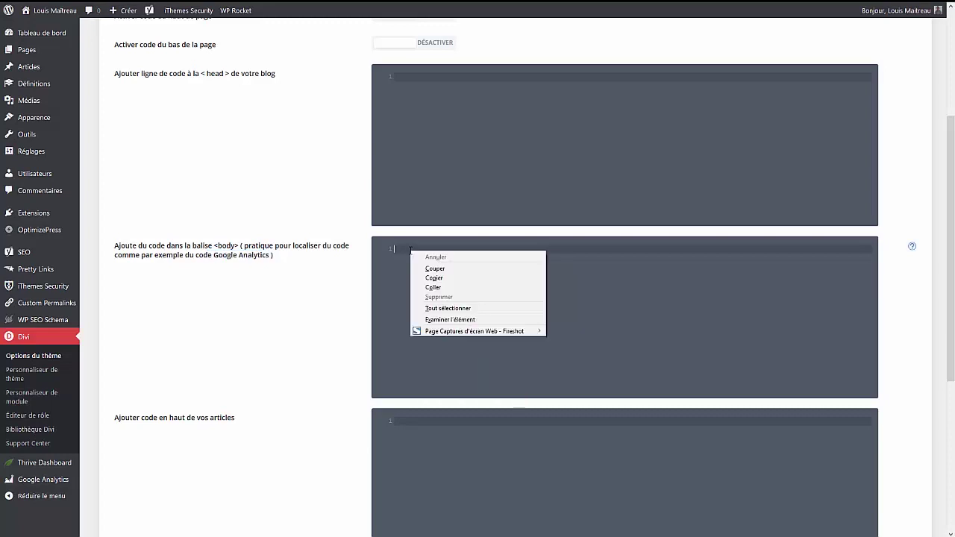
pyautogui.click(434, 287)
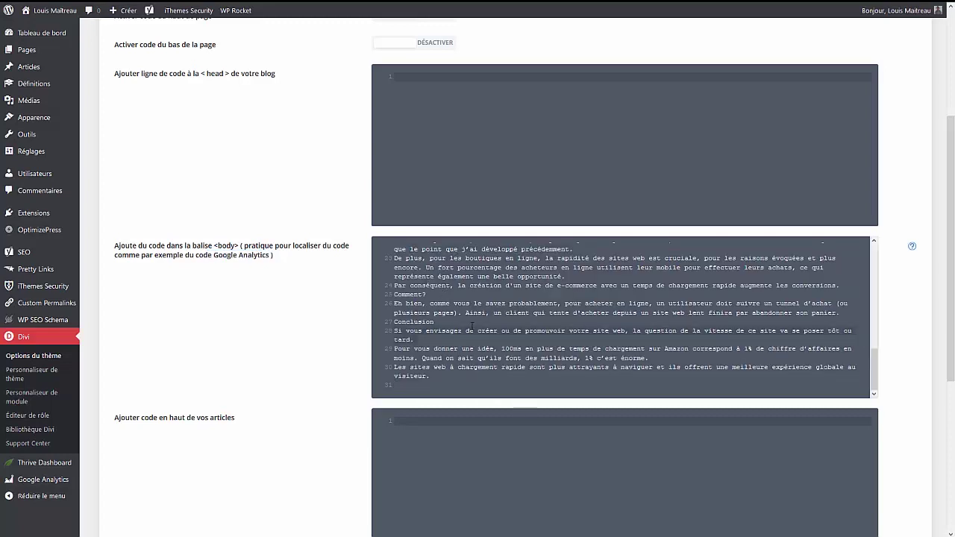
pyautogui.hotkey('ctrl', 'z')
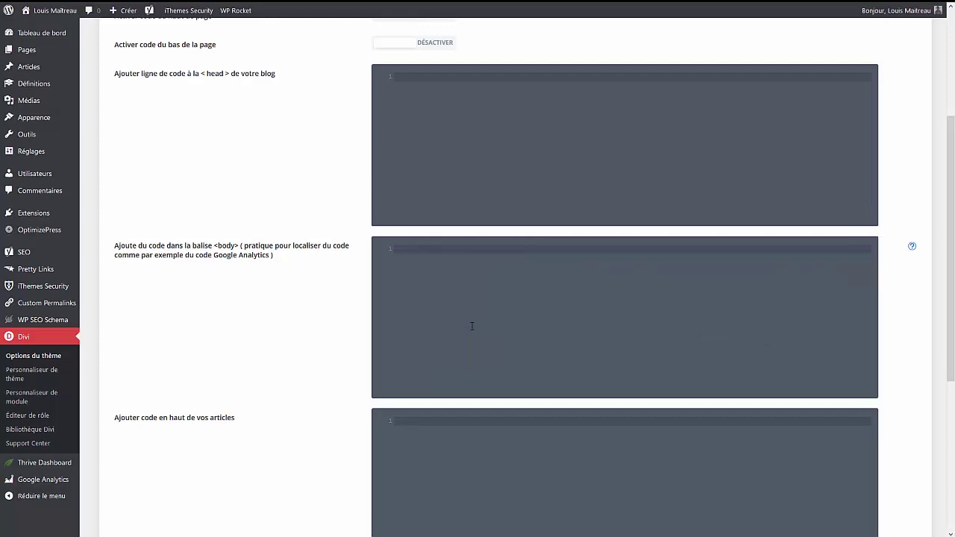
# Copy the Global Site Tag snippet from Google Analytics again and paste it into Divi's <body> code field.
pyautogui.click(146, 12)
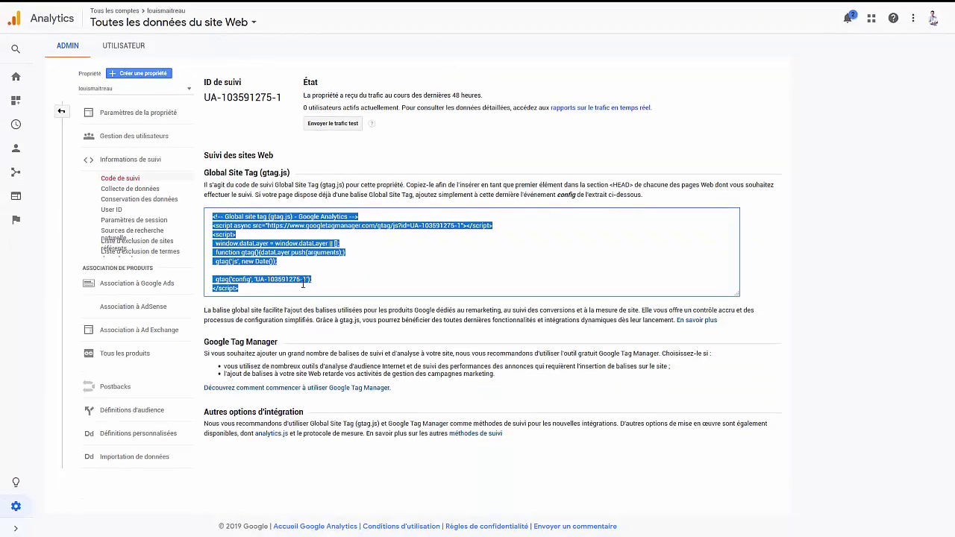
pyautogui.rightClick(273, 249)
pyautogui.click(309, 264)
pyautogui.click(268, 10)
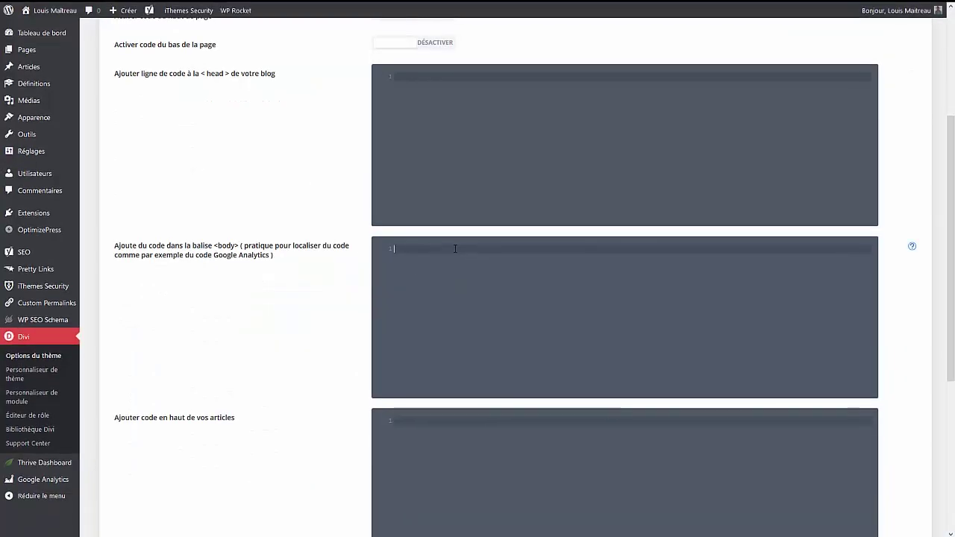
pyautogui.hotkey('ctrl', 'v')
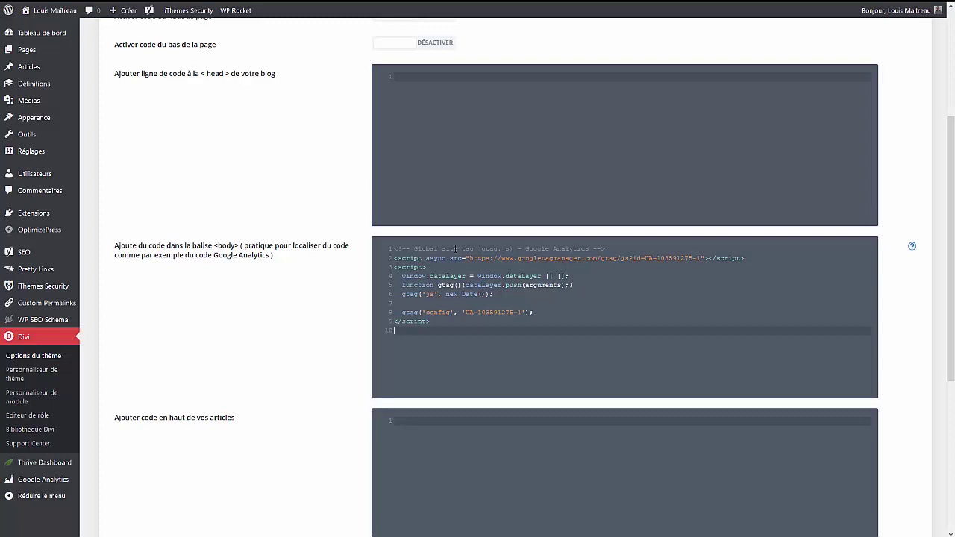
# Check where the theme options are saved, and undo the pasted tracking snippet in the <body> code field.
pyautogui.scroll(-4, 443, 256)
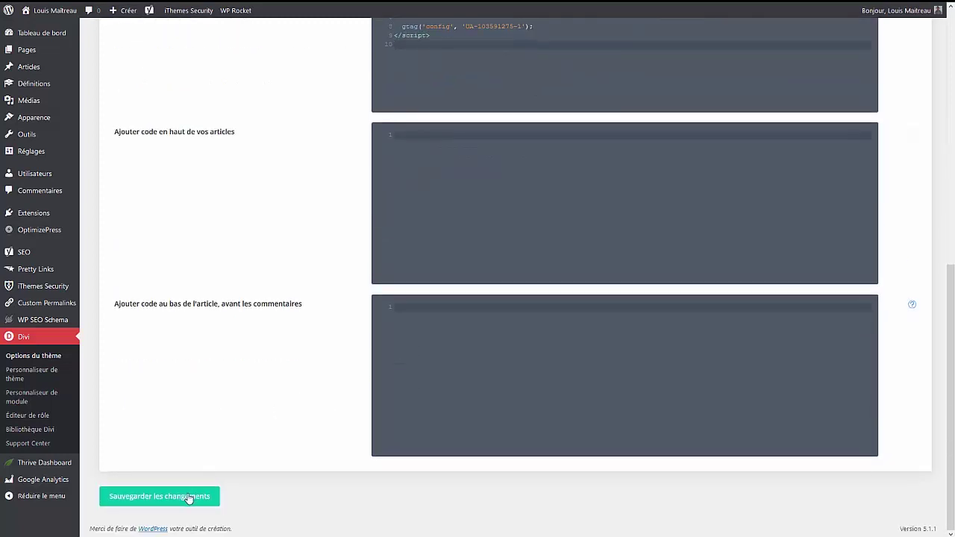
pyautogui.scroll(4, 399, 373)
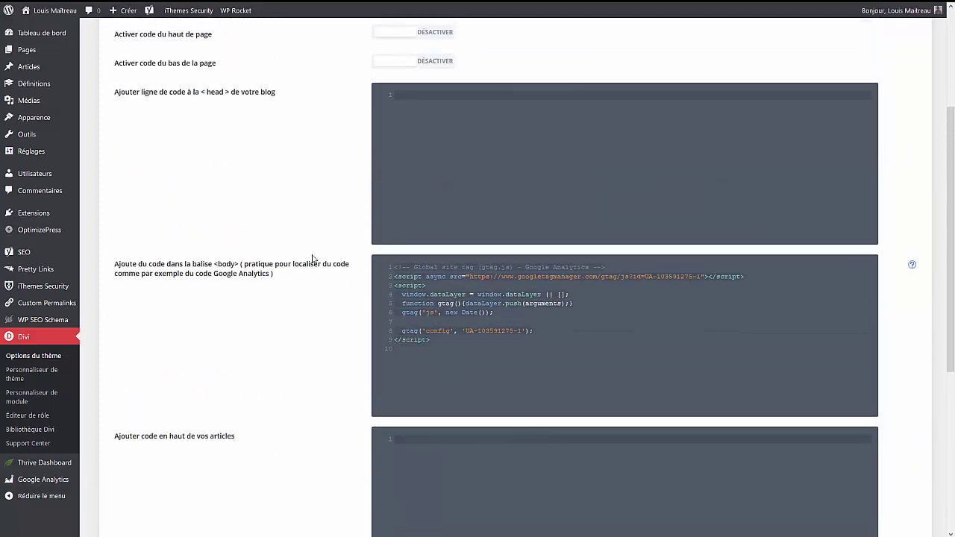
pyautogui.hotkey('ctrl', 'z')
# Open the general settings of the Google Analytics plugin in WordPress.
pyautogui.scroll(2, 307, 277)
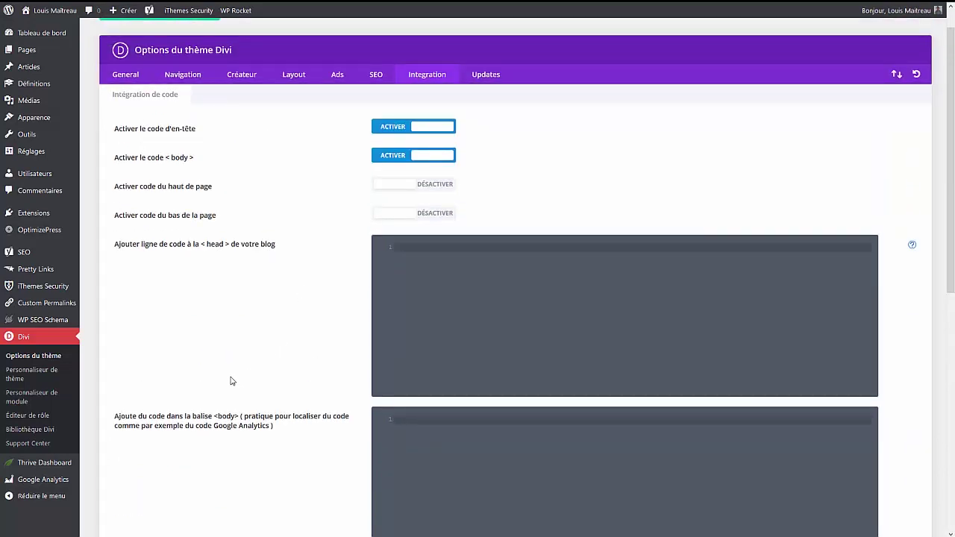
pyautogui.moveTo(45, 481)
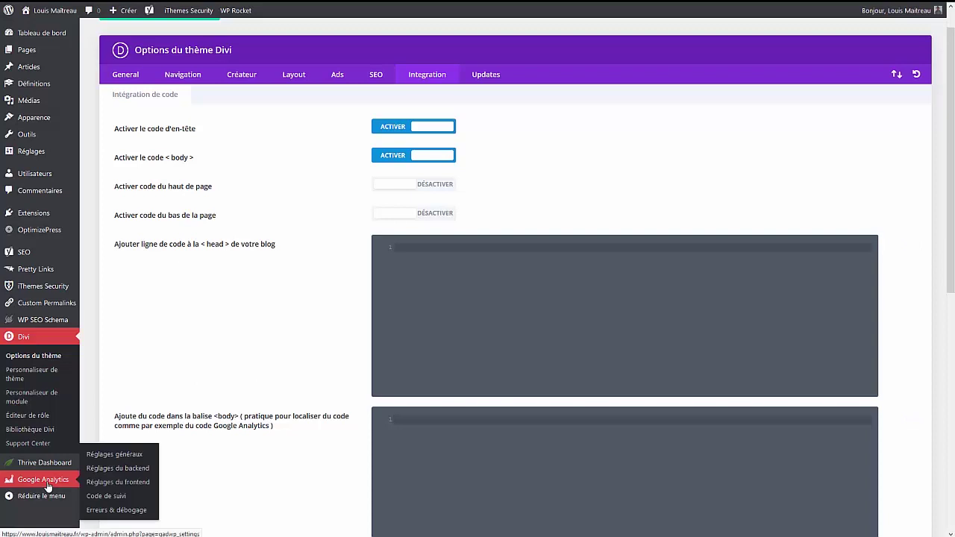
pyautogui.click(111, 459)
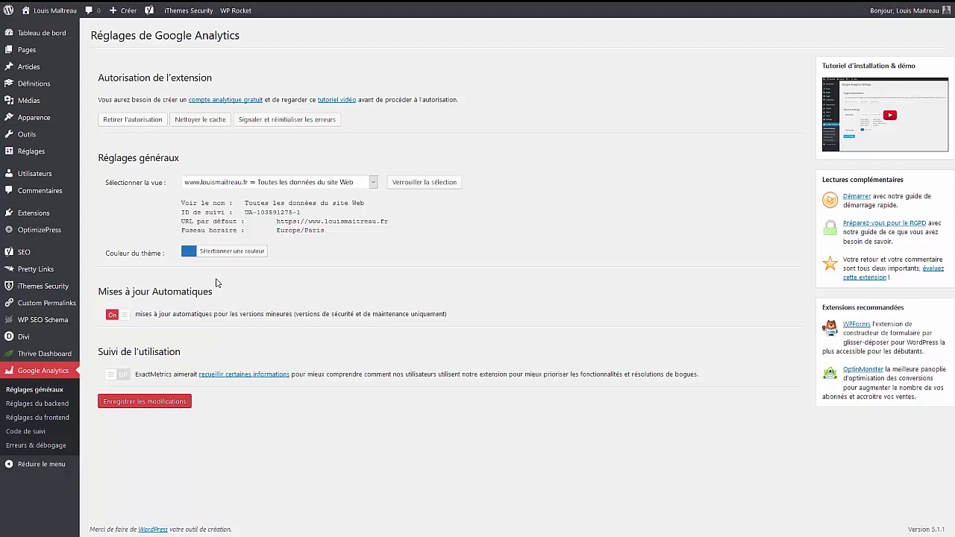
# Return to the Integration section of the Divi theme options and inspect the <body> code field.
pyautogui.moveTo(41, 343)
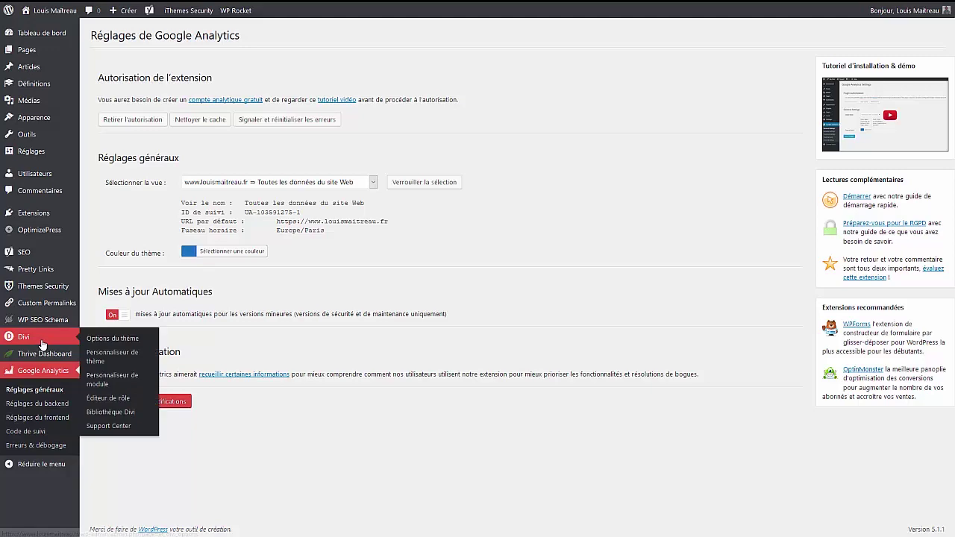
pyautogui.click(159, 330)
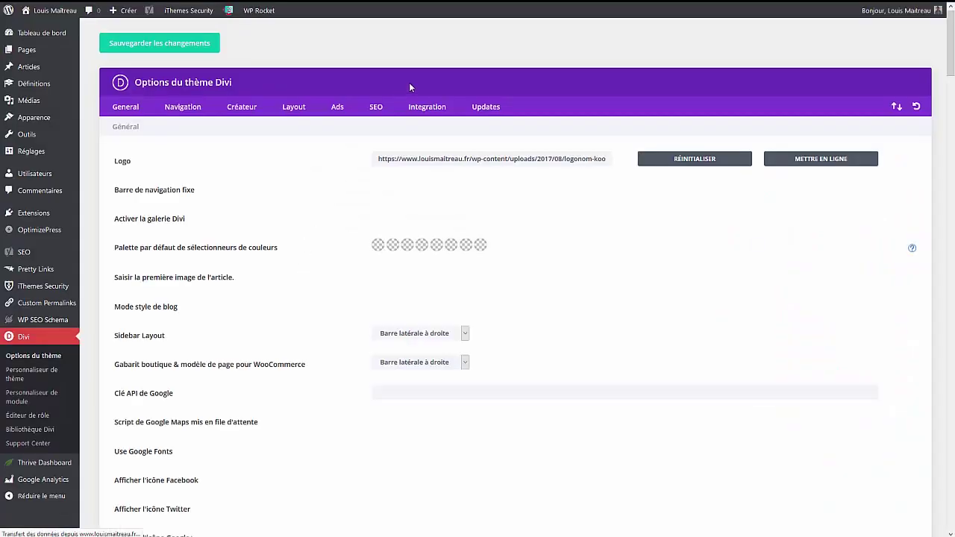
pyautogui.click(440, 107)
pyautogui.scroll(-1, 344, 409)
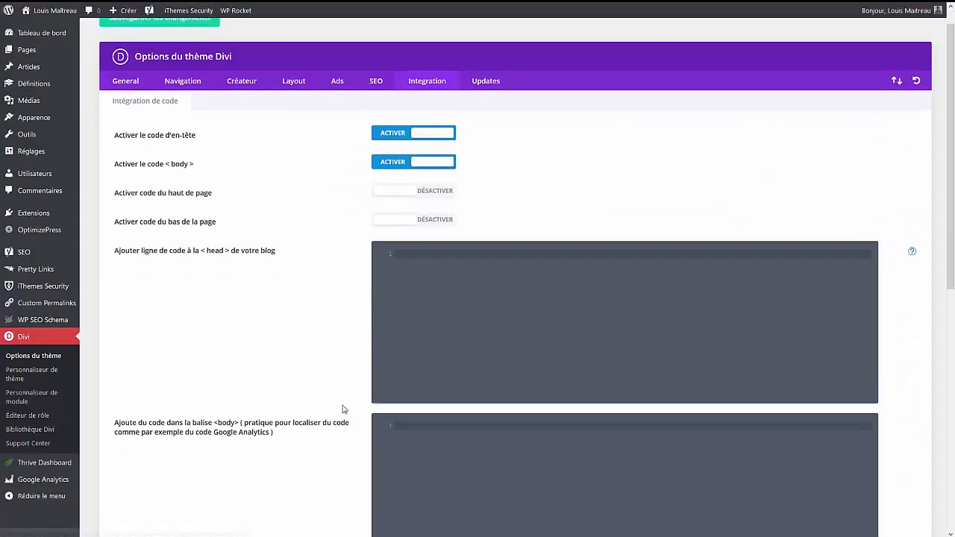
pyautogui.scroll(-3, 344, 408)
pyautogui.click(419, 302)
# Switch back to the property's tracking code page in Google Analytics.
pyautogui.scroll(3, 418, 302)
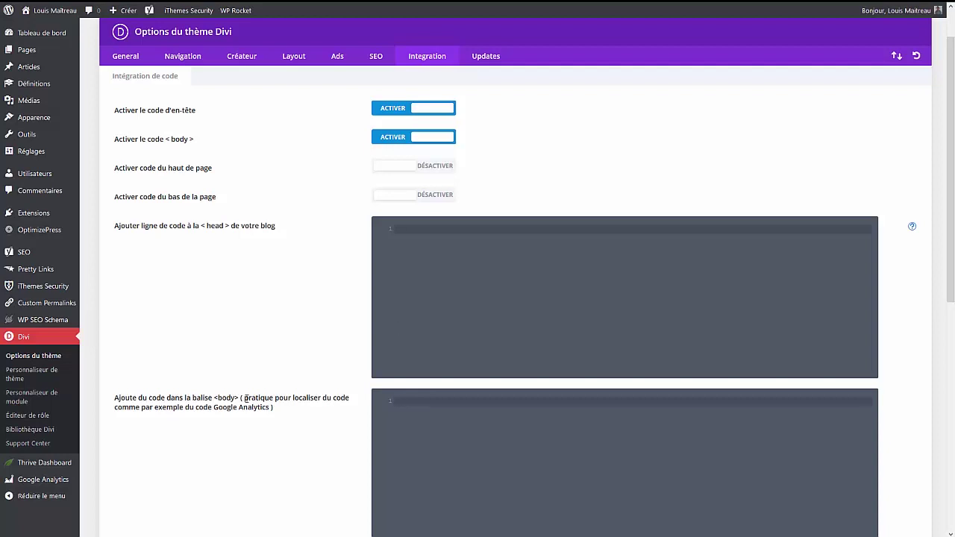
pyautogui.scroll(2, 328, 306)
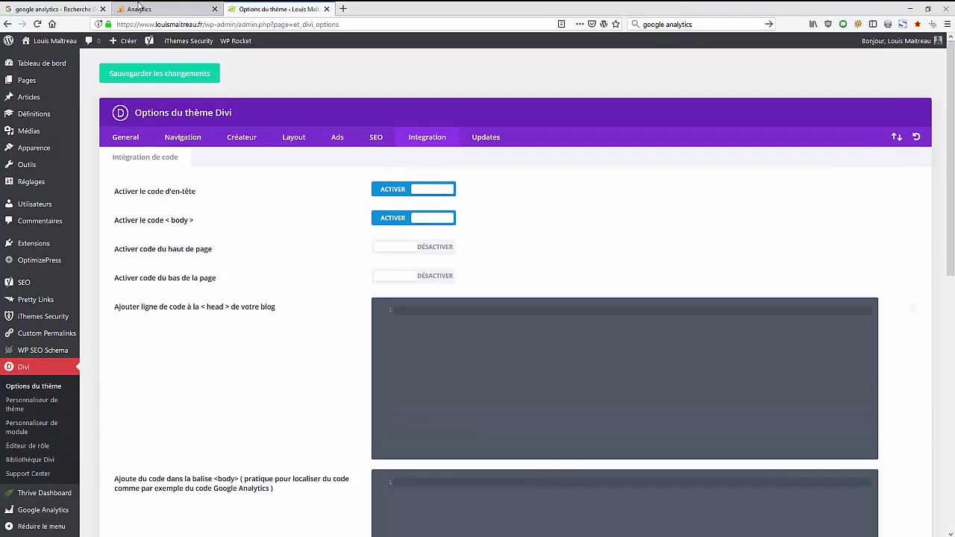
pyautogui.click(138, 8)
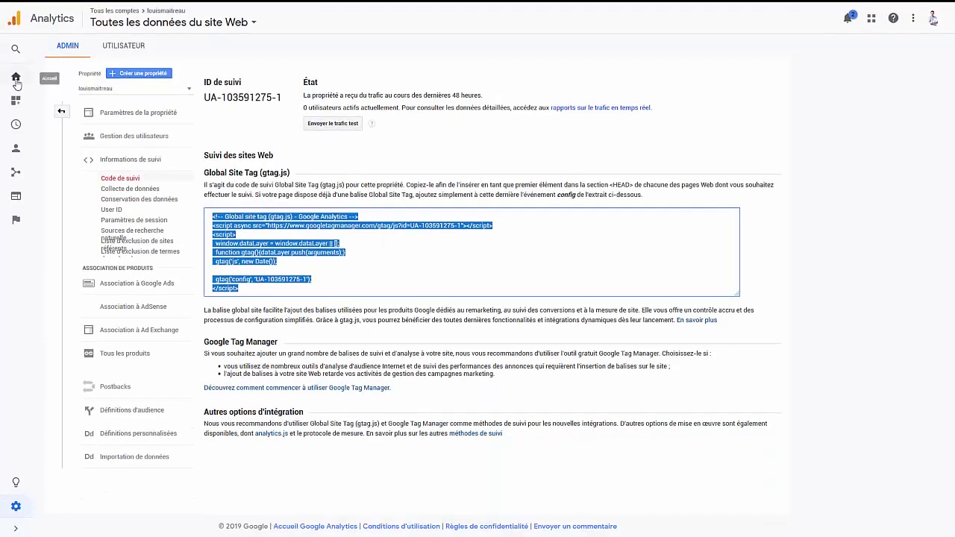